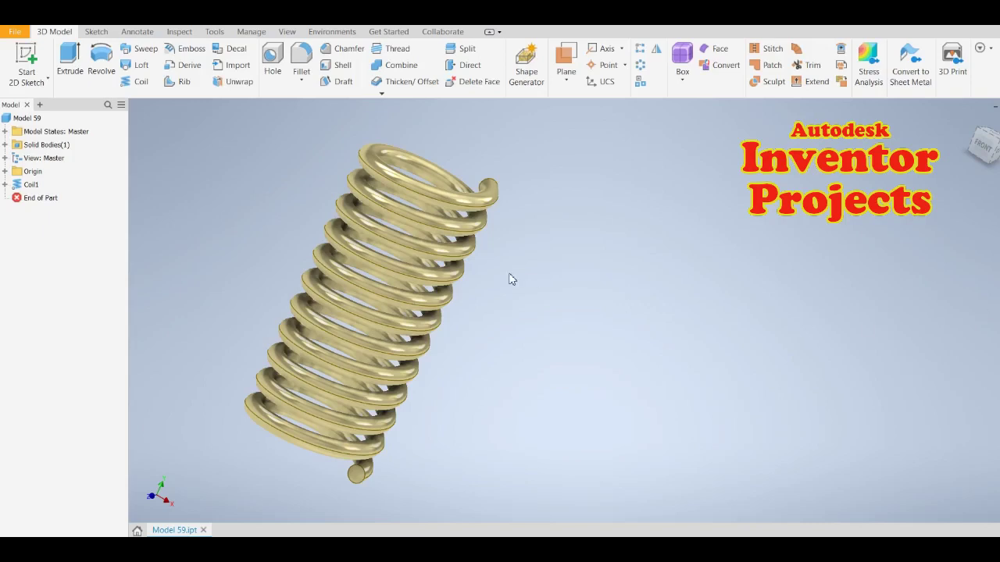
Orbit the finished gold spring to view it along its axis, then from a tilted side.
{"action": "middle_click_drag", "start_coordinate": [500, 301], "coordinate": [510, 331], "text": "shift"}
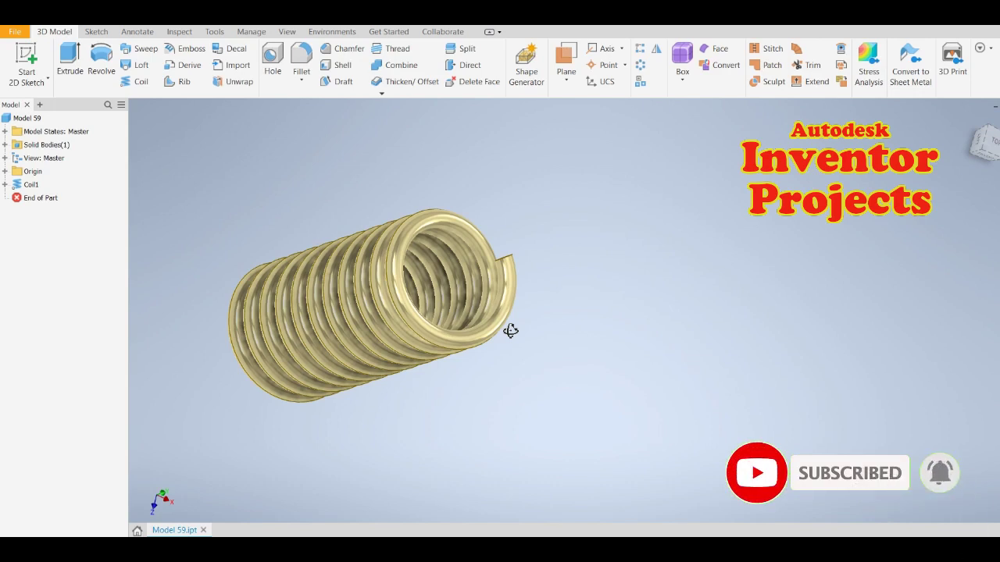
{"action": "mouse_move", "coordinate": [510, 331]}
{"action": "middle_mouse_down", "text": "shift"}
{"action": "mouse_move", "coordinate": [459, 353]}
{"action": "mouse_move", "coordinate": [566, 370]}
{"action": "middle_mouse_up", "text": "shift"}
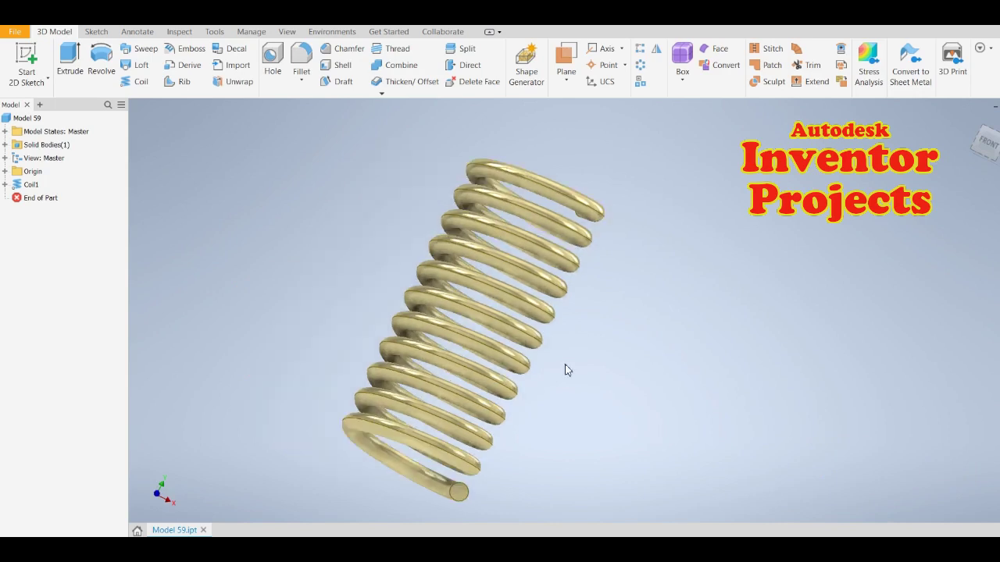
Create a new part, Part9, from the Metric Standard (mm).ipt template.
{"action": "key", "text": "ctrl+n"}
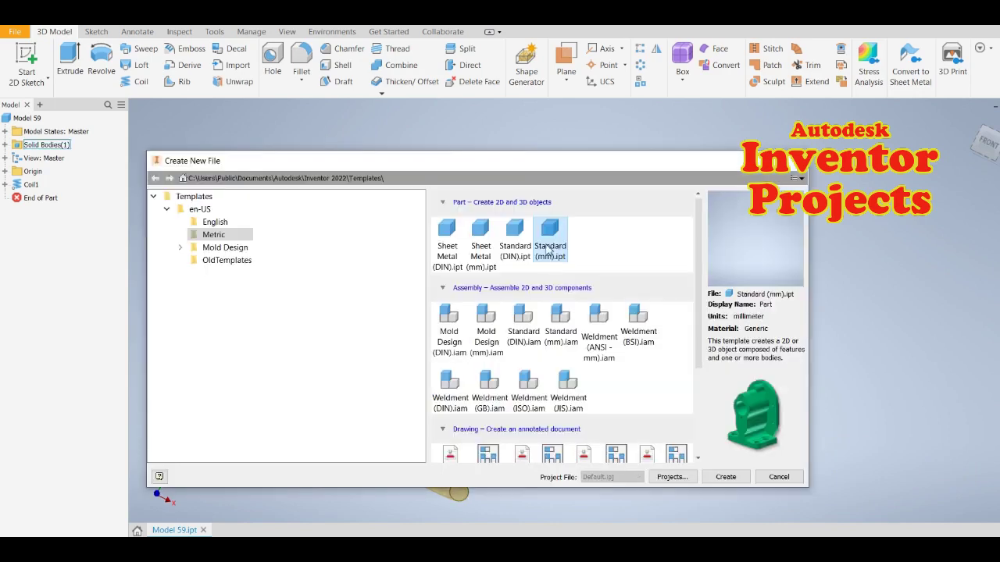
{"action": "left_click", "coordinate": [734, 480]}
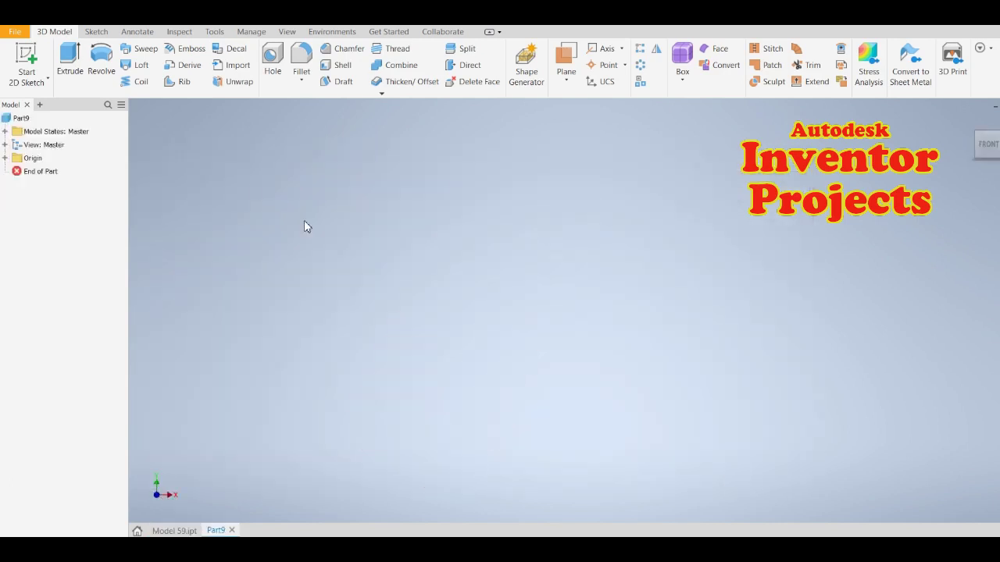
Start a new 2D sketch on Part9's XY origin plane, ready for lines.
{"action": "left_click", "coordinate": [29, 54]}
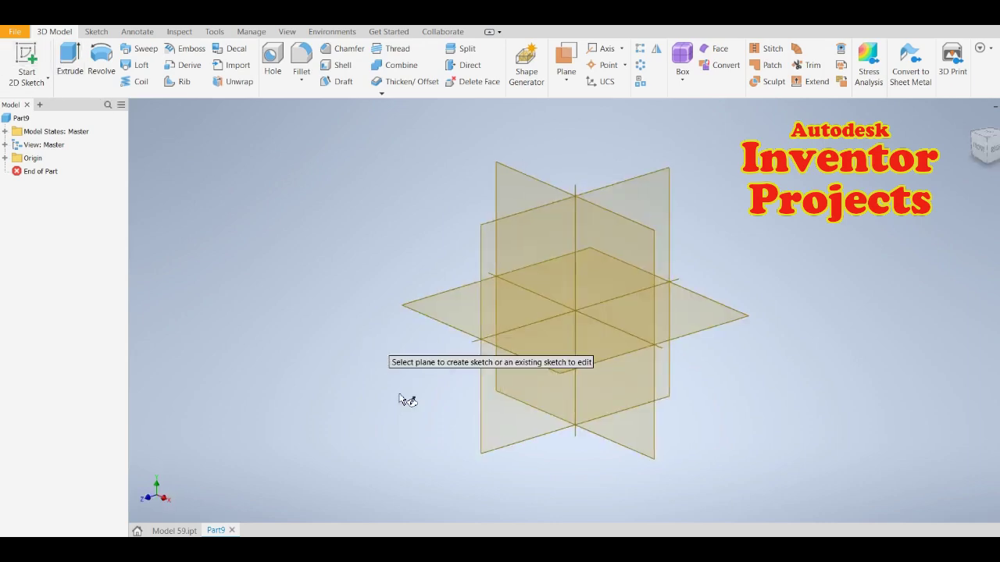
{"action": "left_click", "coordinate": [653, 451]}
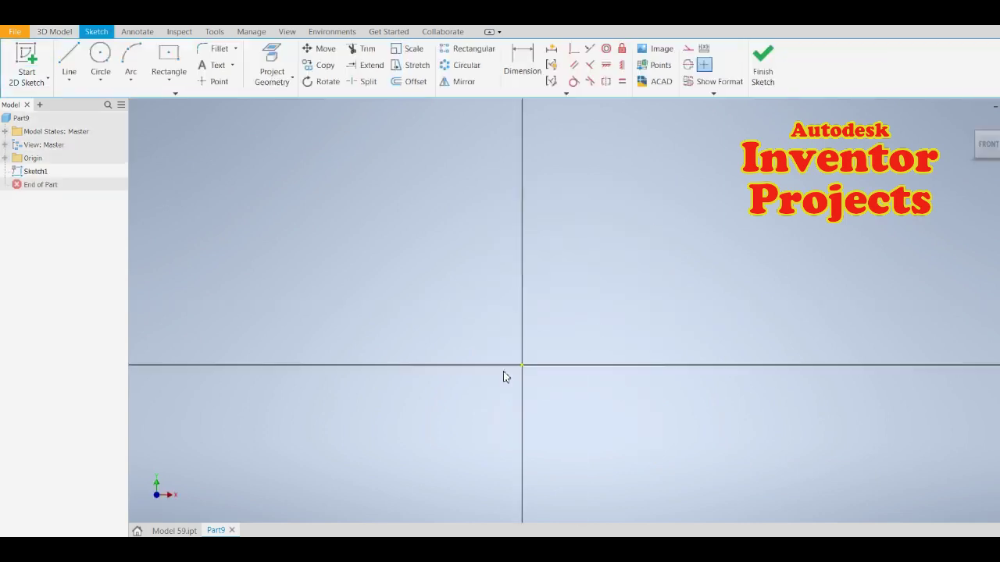
{"action": "key", "text": "l"}
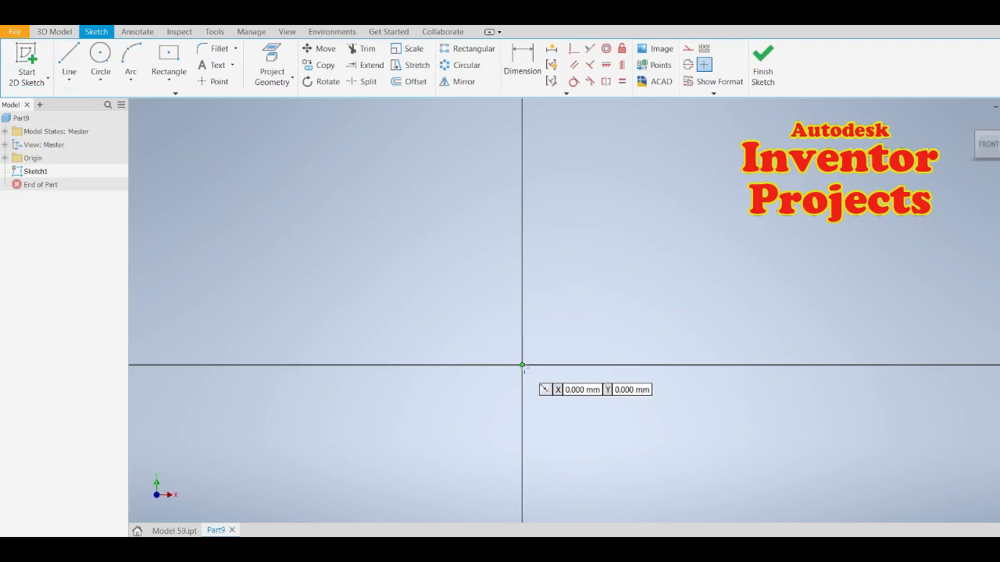
Draw a 10 mm horizontal line from the origin and make it construction geometry.
{"action": "left_click", "coordinate": [521, 365]}
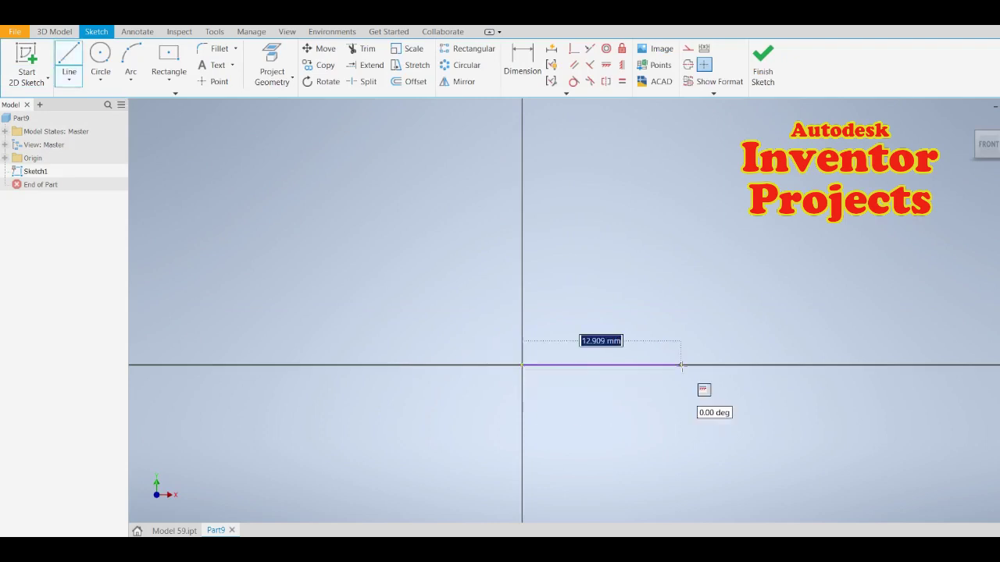
{"action": "type", "text": "1"}
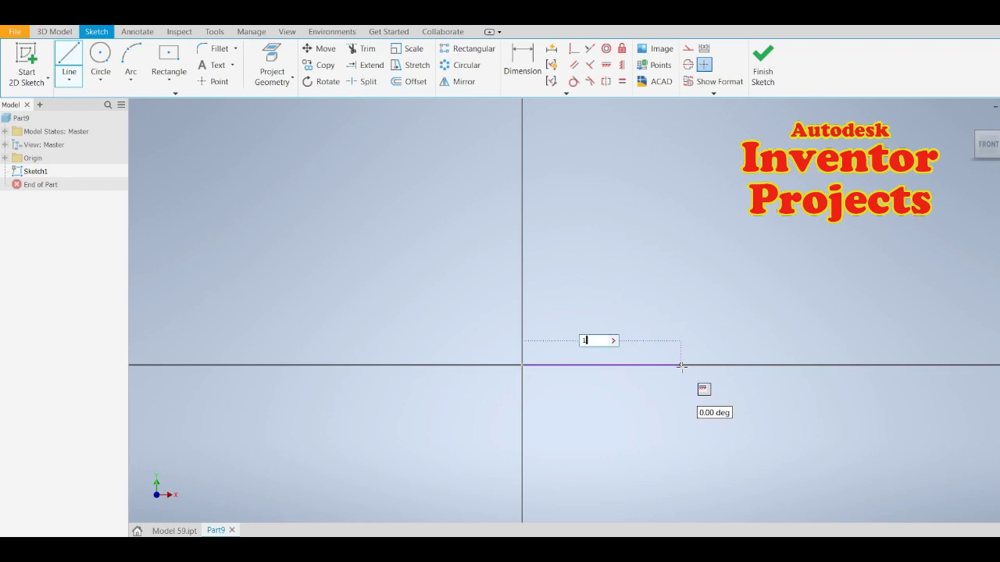
{"action": "type", "text": "0"}
{"action": "type", "text": " mm"}
{"action": "key", "text": "Return"}
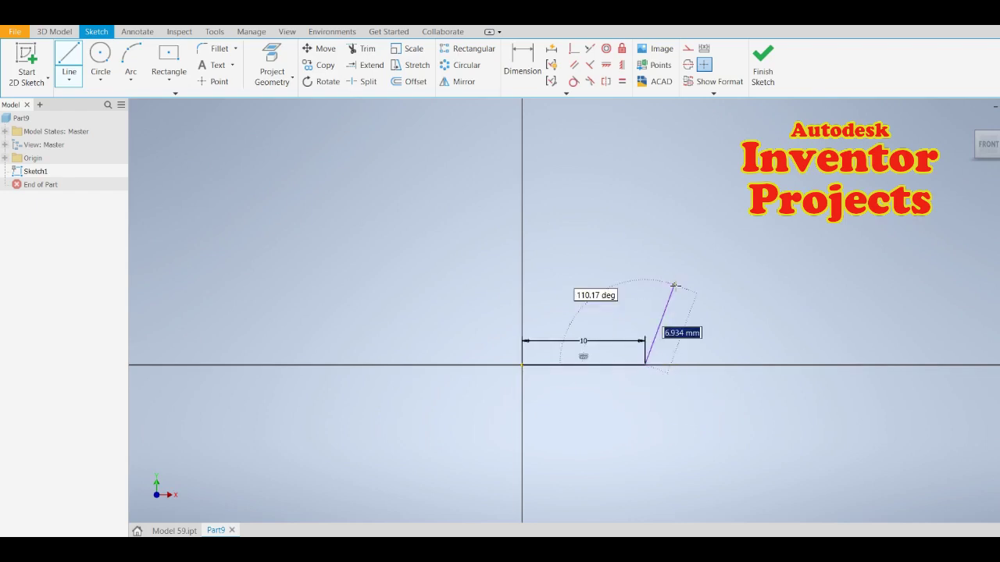
{"action": "key", "text": "Escape"}
{"action": "key", "text": "Escape"}
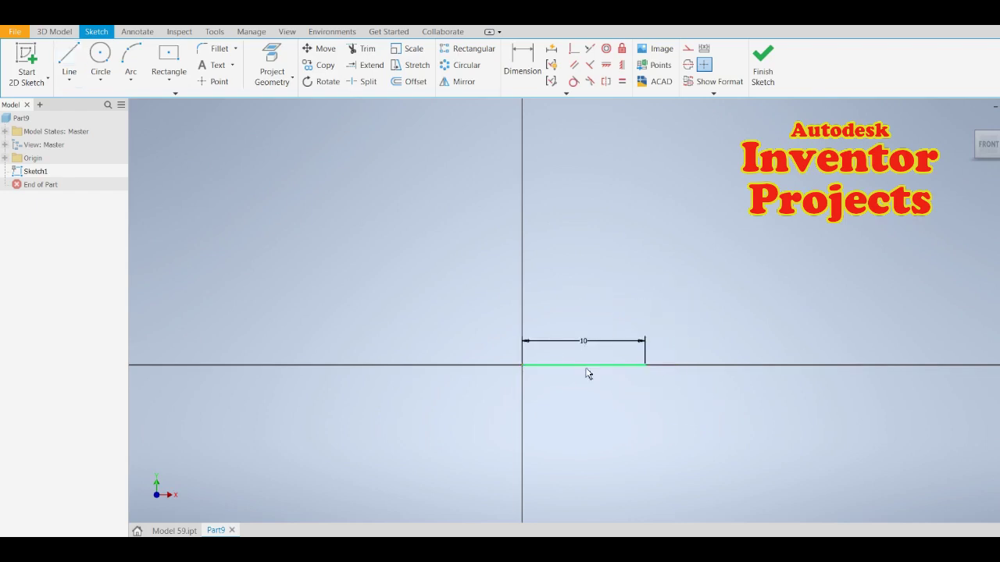
{"action": "right_click", "coordinate": [588, 373]}
{"action": "left_click", "coordinate": [625, 367]}
Draw a vertical construction line rising from the origin to serve as the coil axis.
{"action": "left_click", "coordinate": [69, 64]}
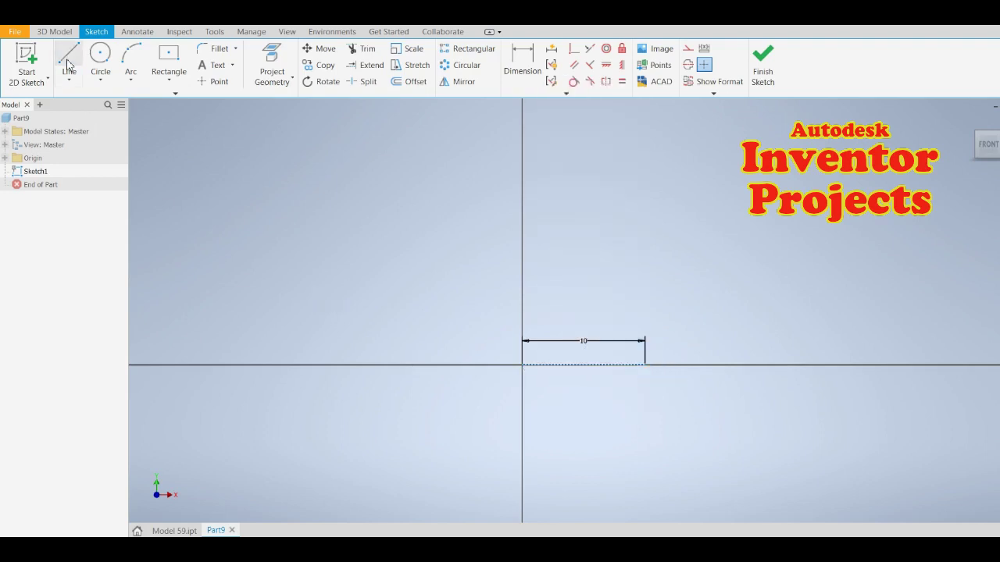
{"action": "left_click", "coordinate": [522, 365]}
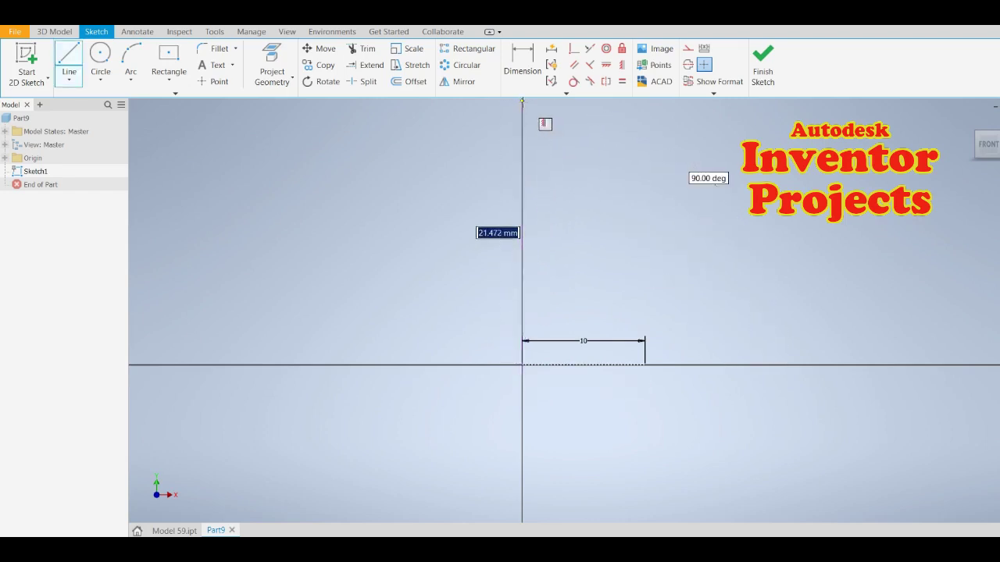
{"action": "double_click", "coordinate": [522, 101]}
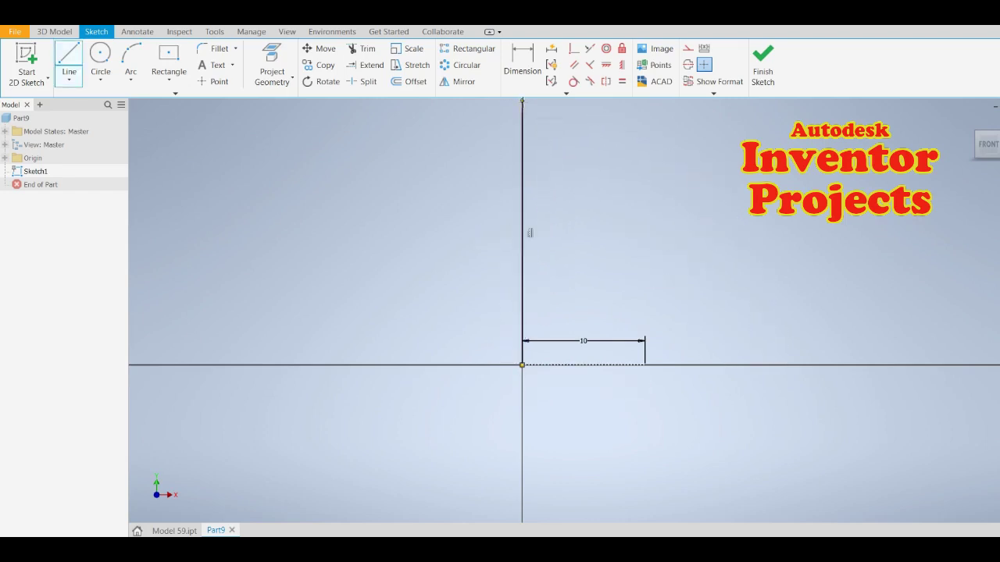
{"action": "right_click", "coordinate": [524, 192]}
{"action": "left_click", "coordinate": [585, 187]}
{"action": "key", "text": "l"}
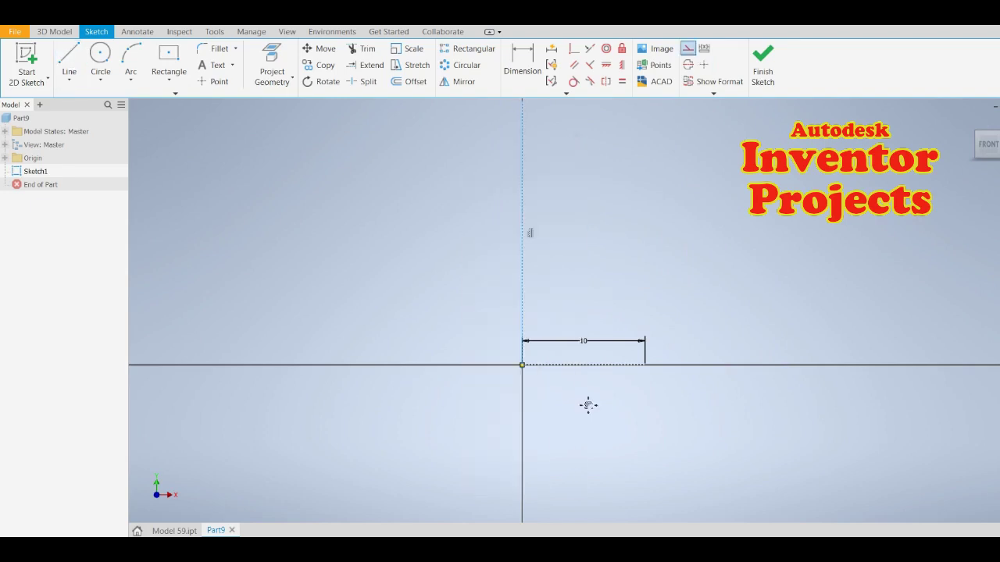
{"action": "middle_click_drag", "start_coordinate": [562, 443], "coordinate": [558, 451]}
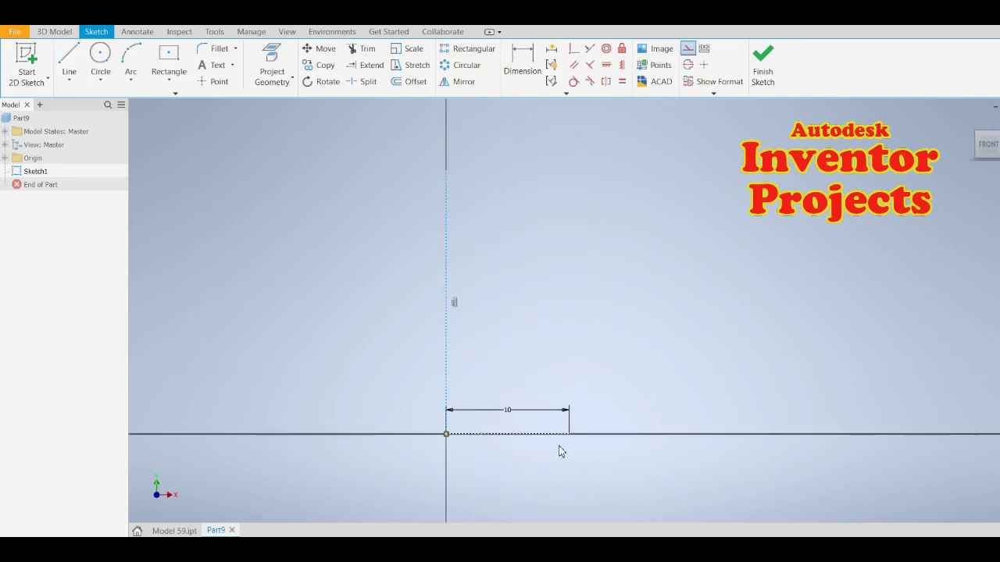
{"action": "key", "text": "Escape"}
Draw a 3 mm circle centred on the 10 mm line's end and finish the sketch.
{"action": "left_click", "coordinate": [100, 58]}
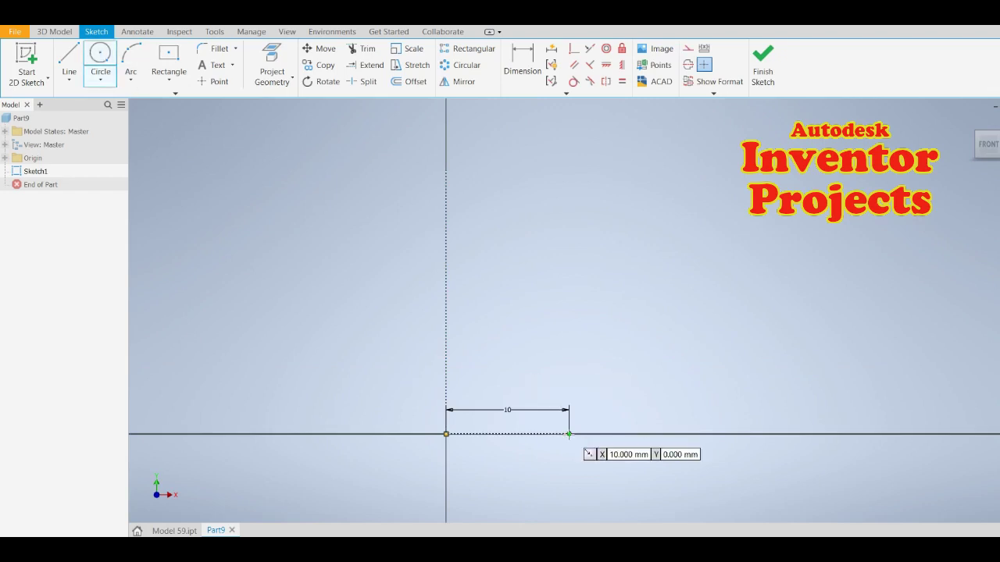
{"action": "left_click", "coordinate": [576, 440]}
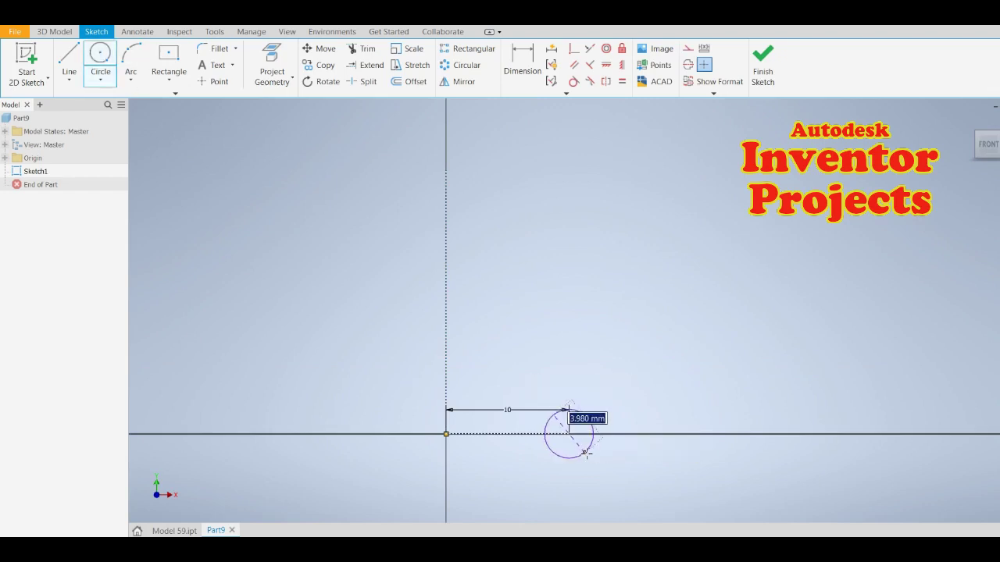
{"action": "type", "text": "3"}
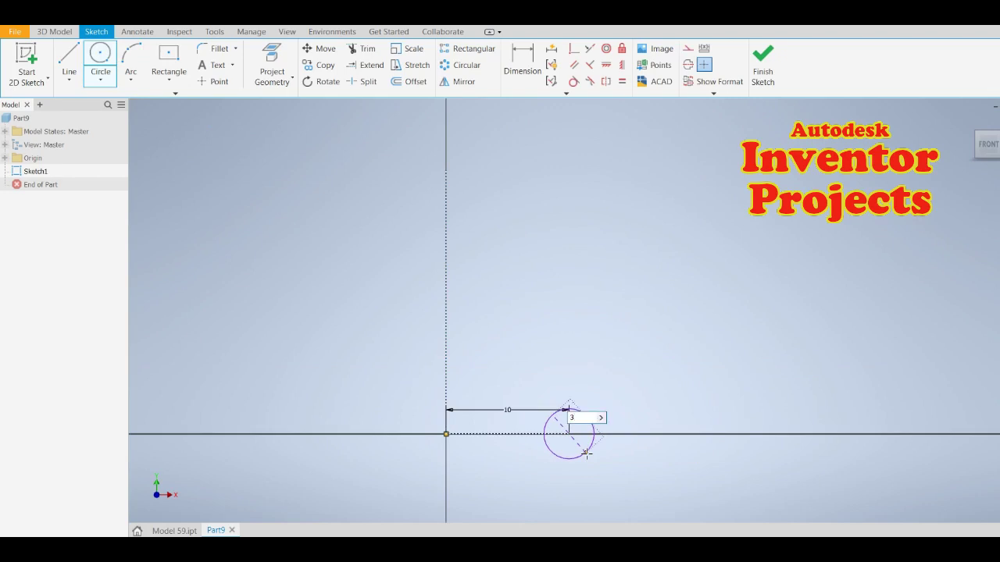
{"action": "type", "text": " mm"}
{"action": "key", "text": "Return"}
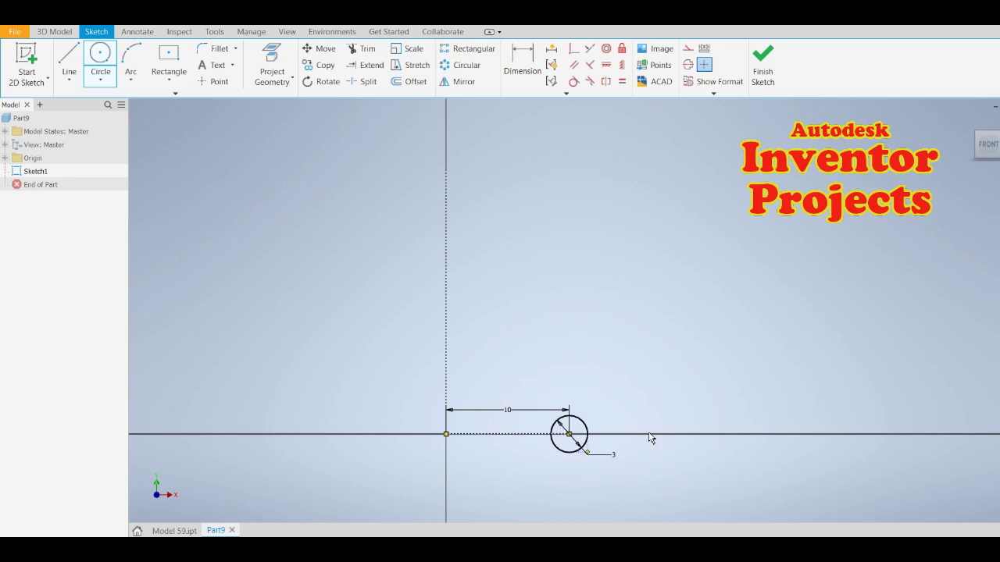
{"action": "key", "text": "Escape"}
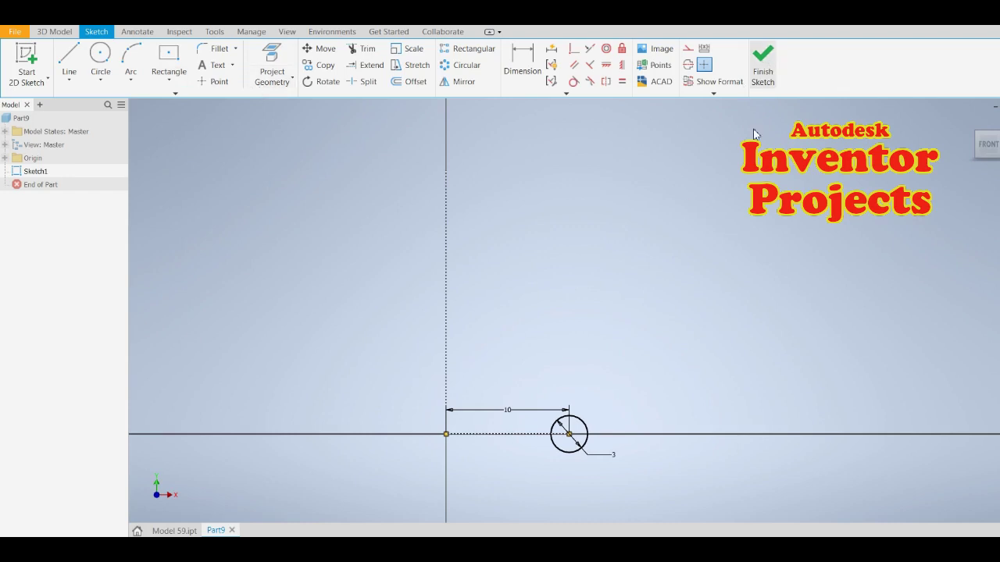
{"action": "left_click", "coordinate": [763, 66]}
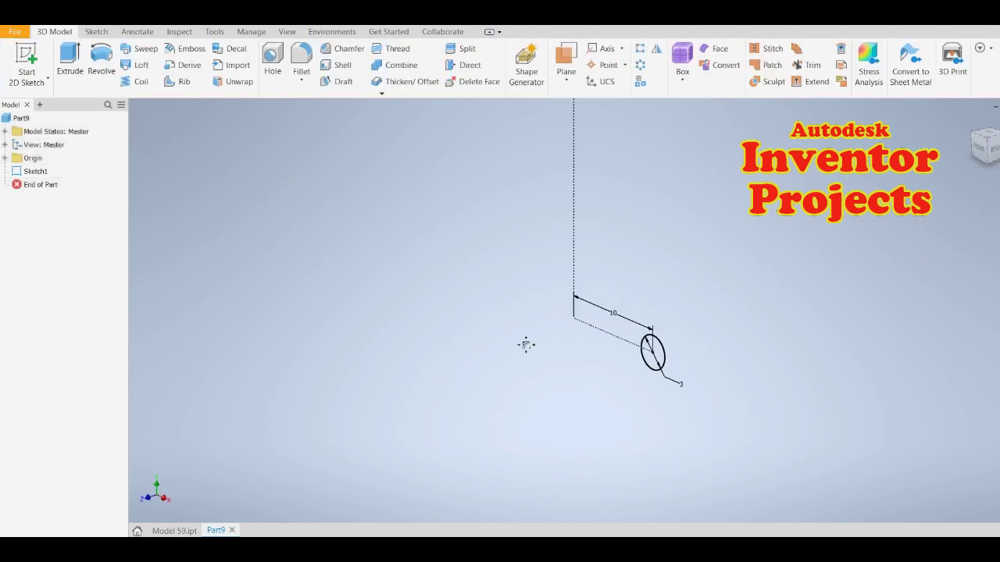
{"action": "middle_click_drag", "start_coordinate": [525, 344], "coordinate": [464, 426]}
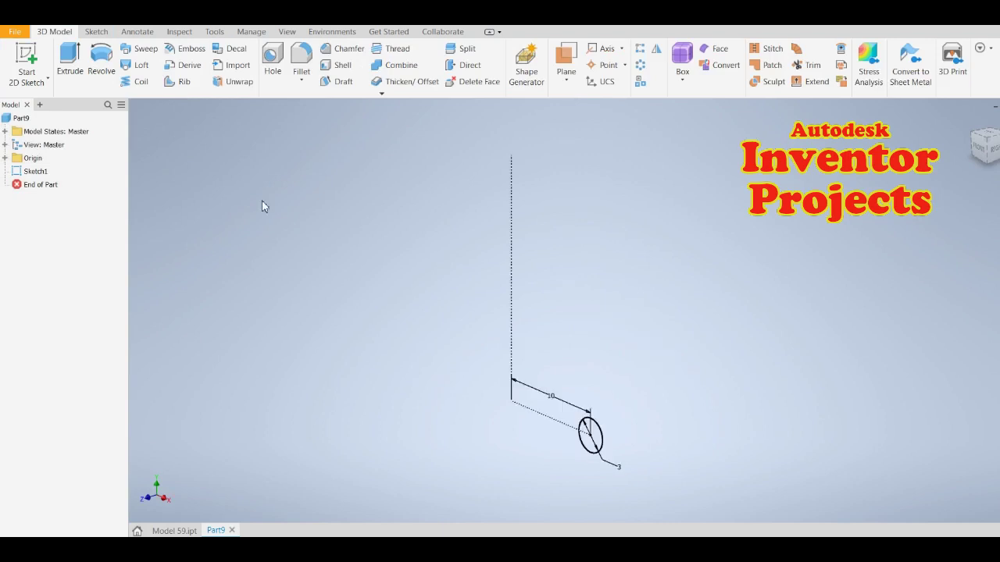
Coil the 3 mm circle around the vertical construction line with 4.5 mm pitch and 50 mm height.
{"action": "left_click", "coordinate": [133, 82]}
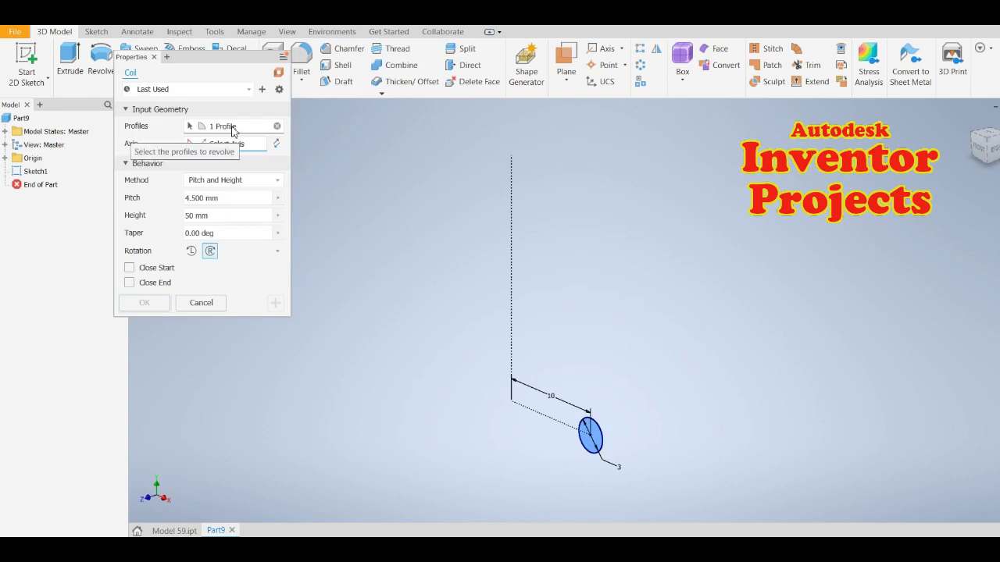
{"action": "left_click_drag", "start_coordinate": [215, 63], "coordinate": [280, 159]}
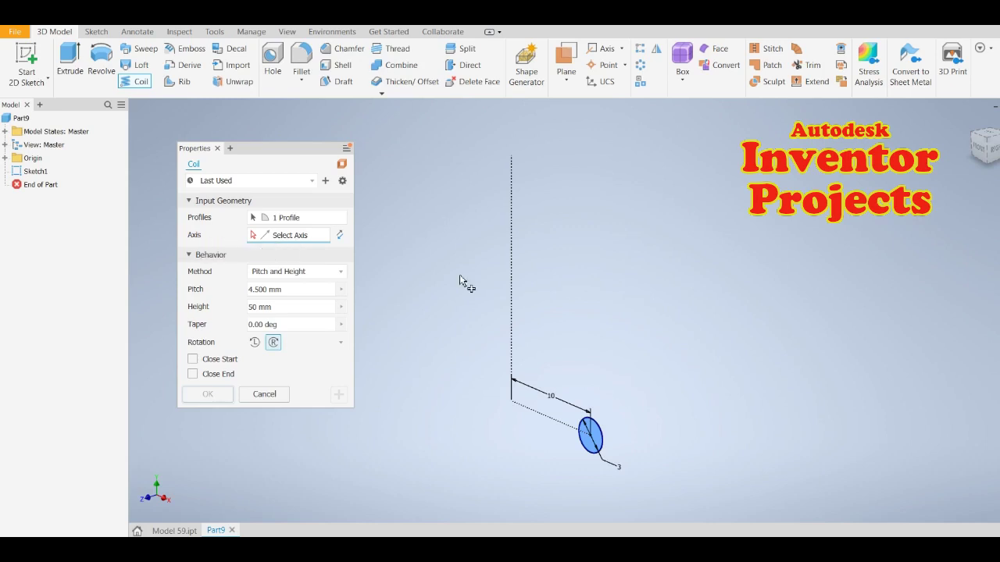
{"action": "left_click", "coordinate": [511, 297]}
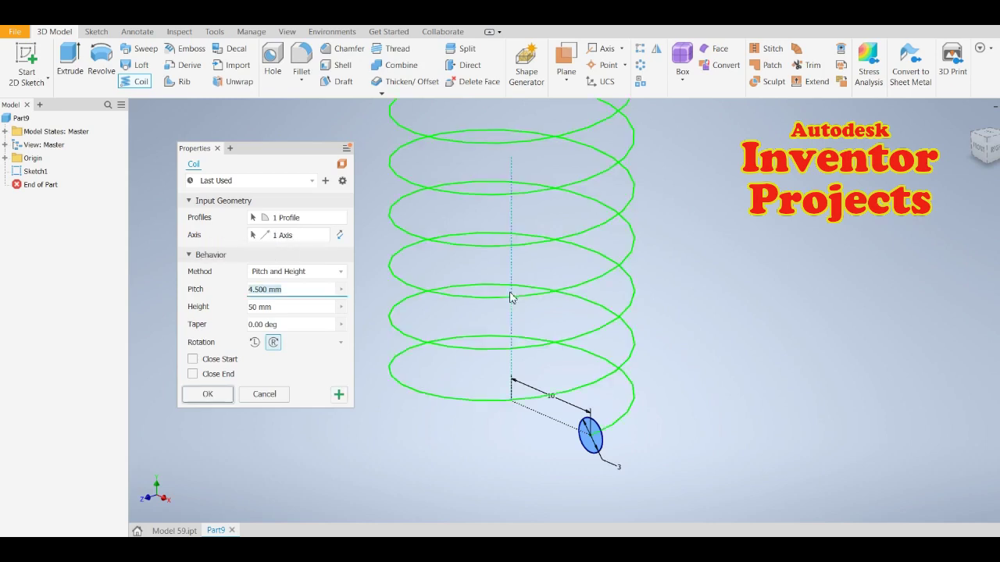
{"action": "scroll", "coordinate": [508, 414], "scroll_direction": "down", "scroll_amount": 2}
{"action": "scroll", "coordinate": [500, 426], "scroll_direction": "down", "scroll_amount": 2}
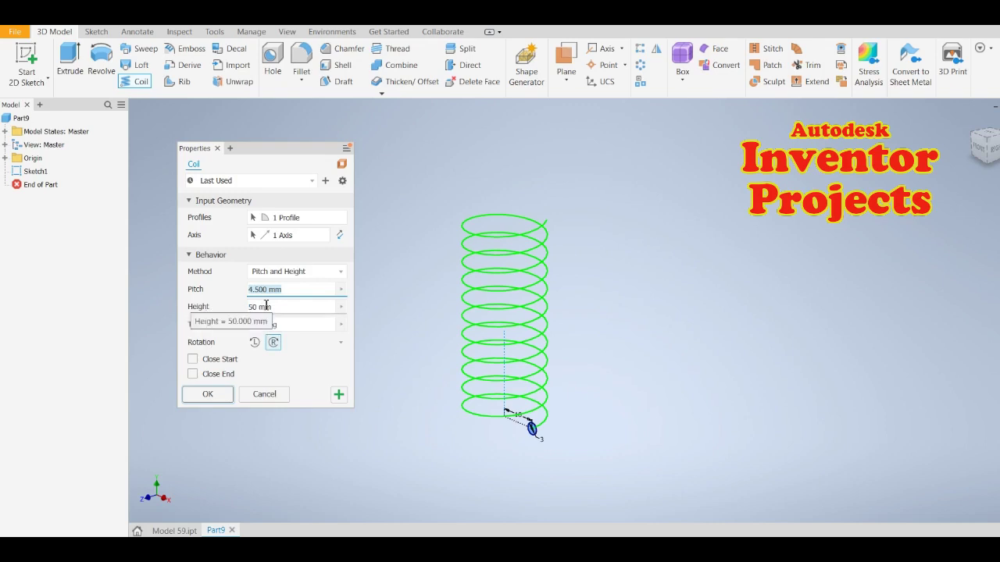
{"action": "left_click", "coordinate": [266, 307]}
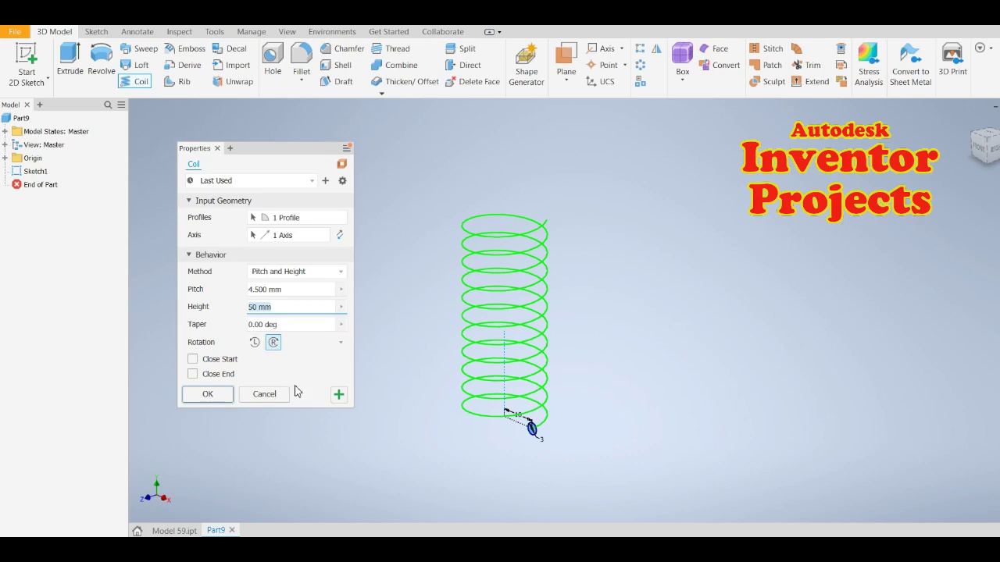
{"action": "left_click", "coordinate": [255, 343]}
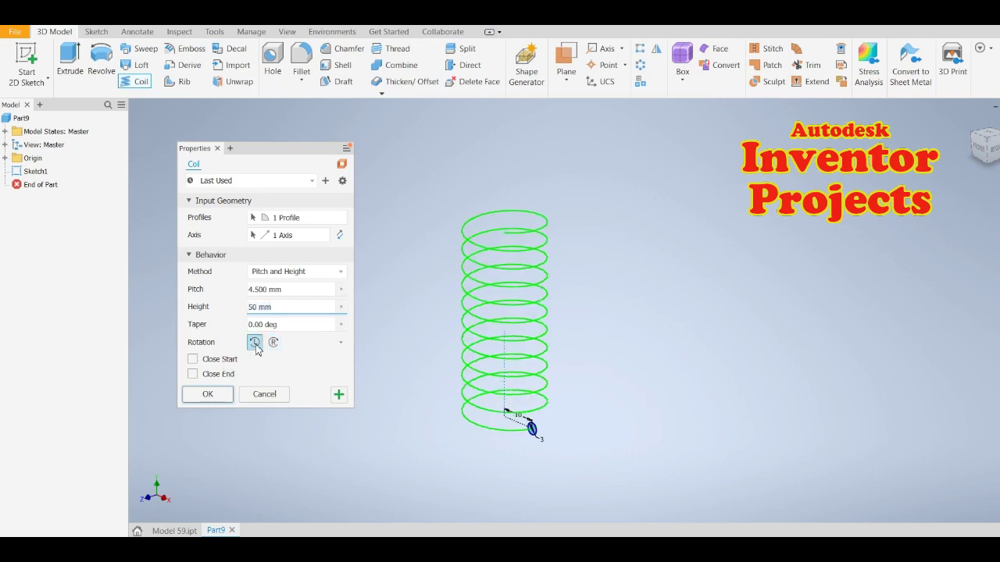
{"action": "left_click", "coordinate": [273, 344]}
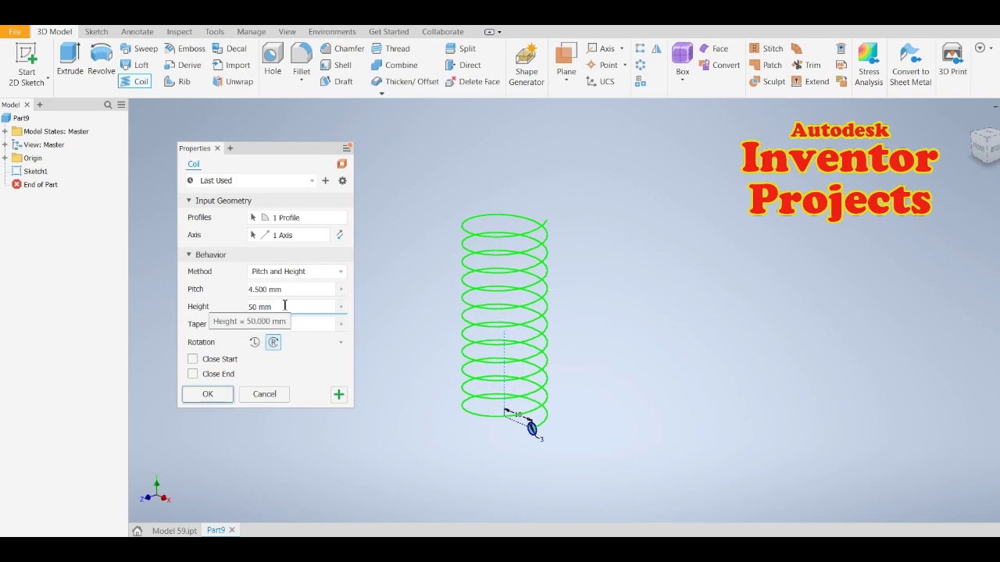
{"action": "left_click", "coordinate": [211, 394]}
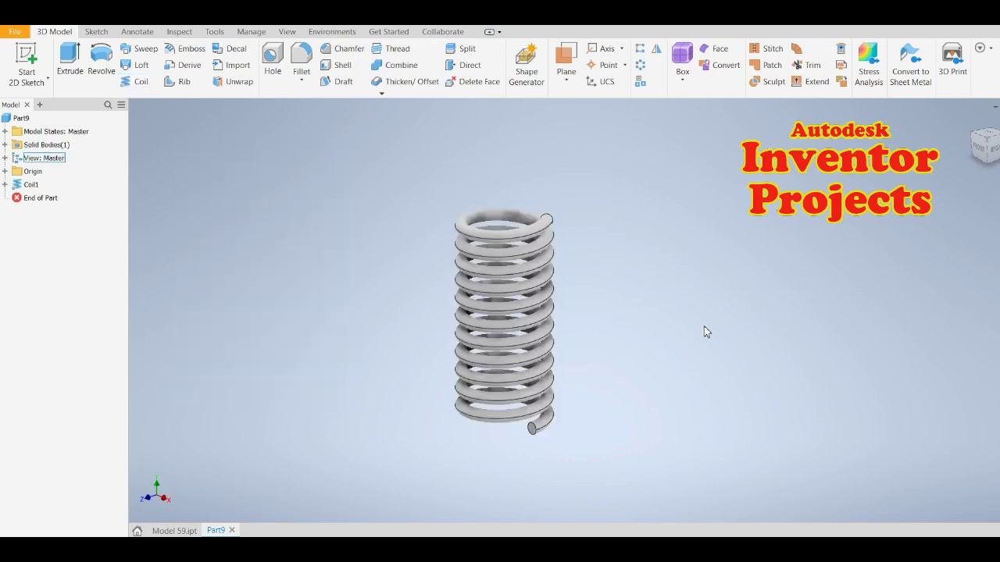
Apply the Gold - Metal appearance to Part9's coil spring.
{"action": "mouse_move", "coordinate": [633, 337]}
{"action": "middle_mouse_down", "text": "shift"}
{"action": "mouse_move", "coordinate": [631, 392]}
{"action": "mouse_move", "coordinate": [680, 334]}
{"action": "mouse_move", "coordinate": [570, 322]}
{"action": "mouse_move", "coordinate": [500, 257]}
{"action": "middle_mouse_up", "text": "shift"}
{"action": "left_click", "coordinate": [21, 118]}
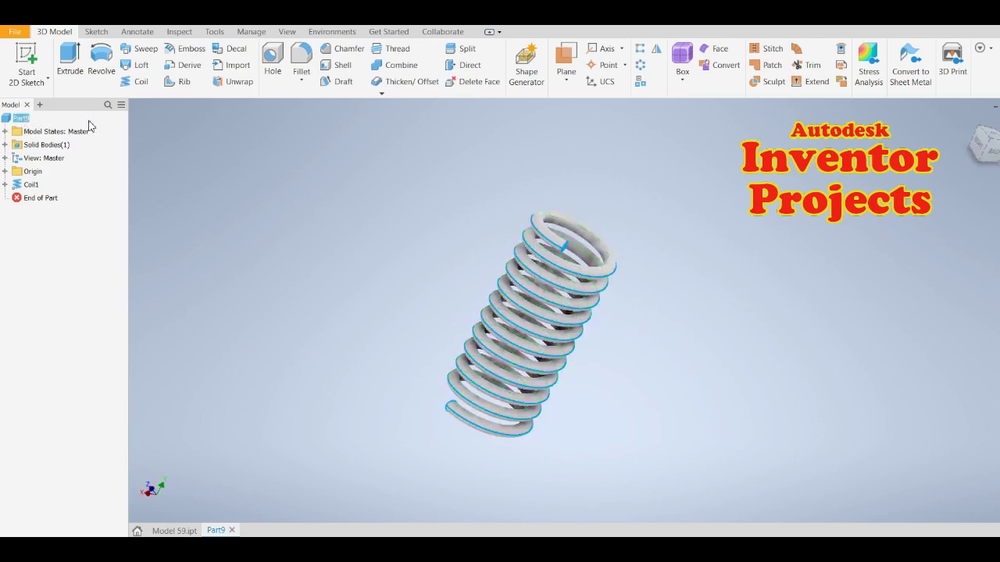
{"action": "left_click", "coordinate": [285, 15]}
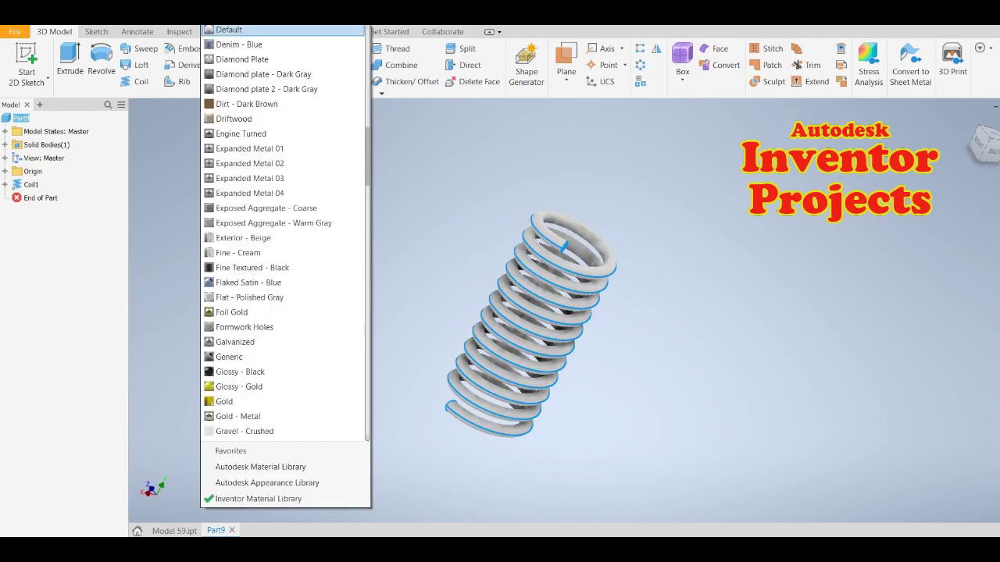
{"action": "left_click", "coordinate": [264, 418]}
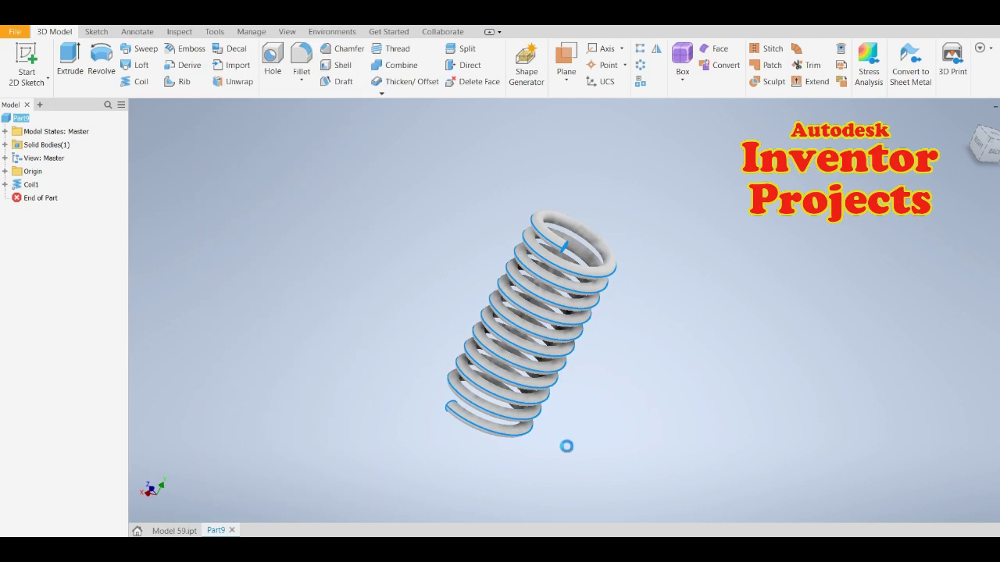
{"action": "scroll", "coordinate": [635, 341], "scroll_direction": "down", "scroll_amount": 2}
{"action": "left_click", "coordinate": [638, 338]}
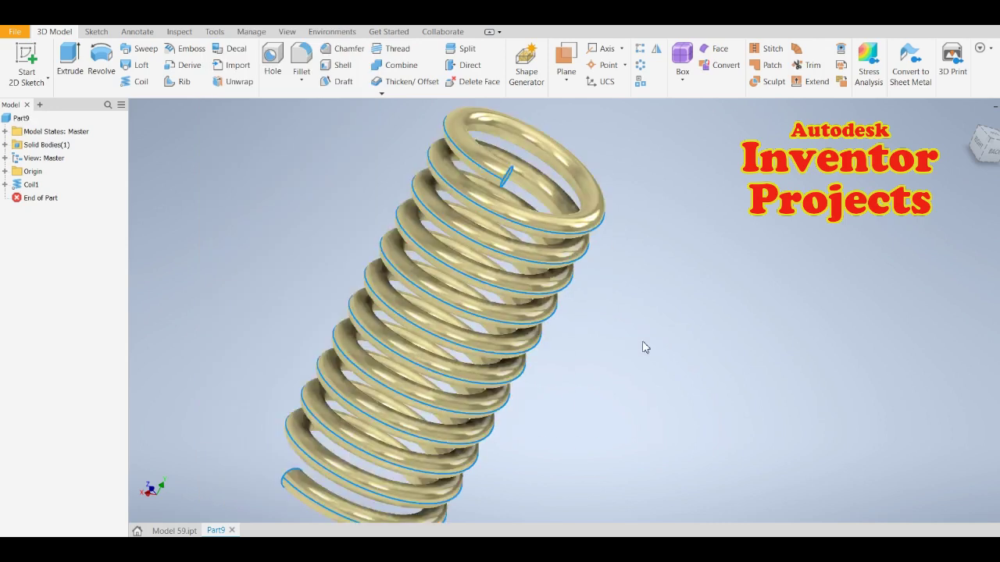
{"action": "scroll", "coordinate": [656, 372], "scroll_direction": "up", "scroll_amount": 2}
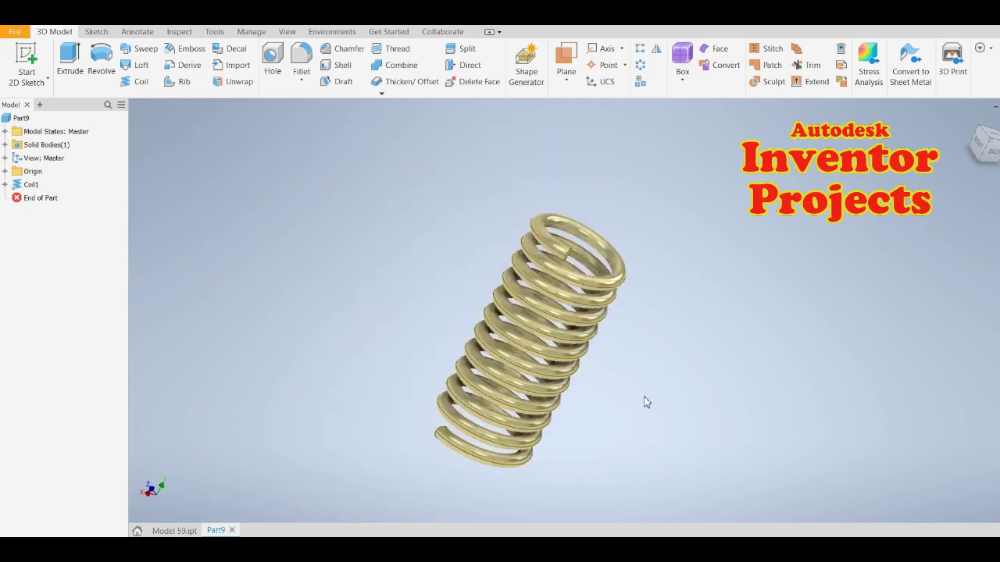
{"action": "mouse_move", "coordinate": [632, 402]}
{"action": "middle_mouse_down", "text": "shift"}
{"action": "mouse_move", "coordinate": [589, 359]}
{"action": "mouse_move", "coordinate": [465, 367]}
{"action": "mouse_move", "coordinate": [598, 398]}
{"action": "mouse_move", "coordinate": [615, 429]}
{"action": "middle_mouse_up", "text": "shift"}
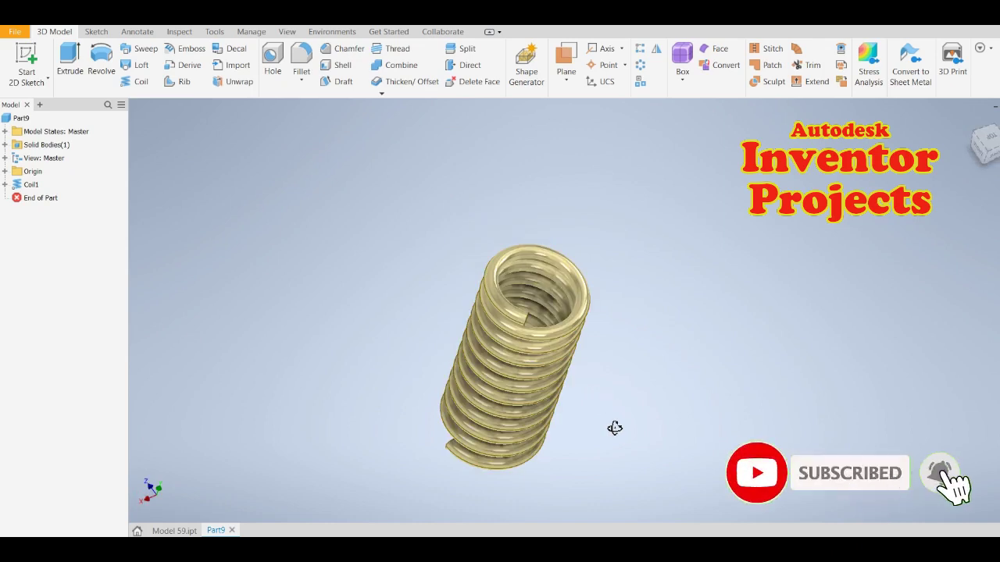
{"action": "mouse_move", "coordinate": [615, 428]}
{"action": "middle_mouse_down", "text": "shift"}
{"action": "mouse_move", "coordinate": [677, 379]}
{"action": "mouse_move", "coordinate": [636, 415]}
{"action": "mouse_move", "coordinate": [641, 408]}
{"action": "middle_mouse_up", "text": "shift"}
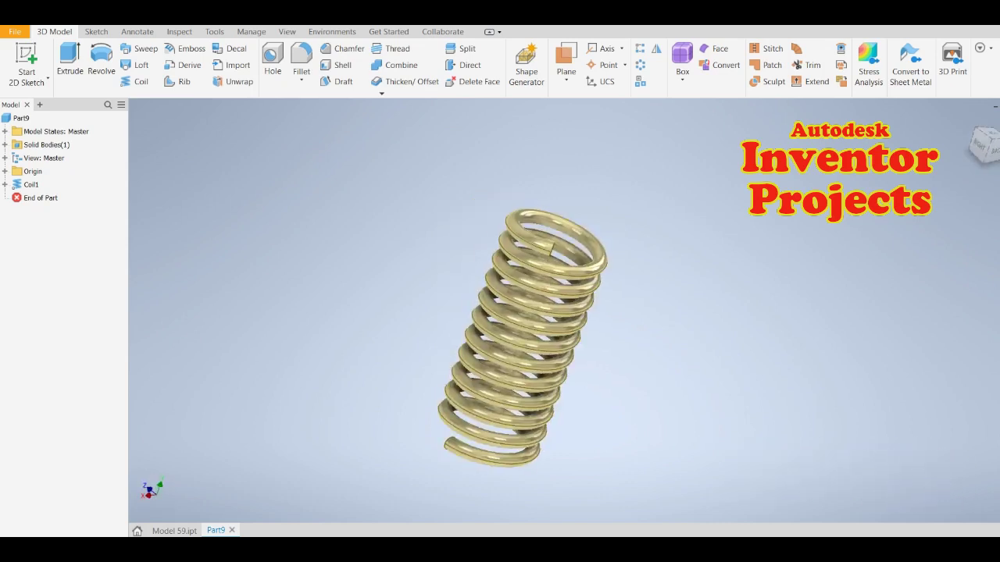
{"action": "left_click", "coordinate": [973, 122]}
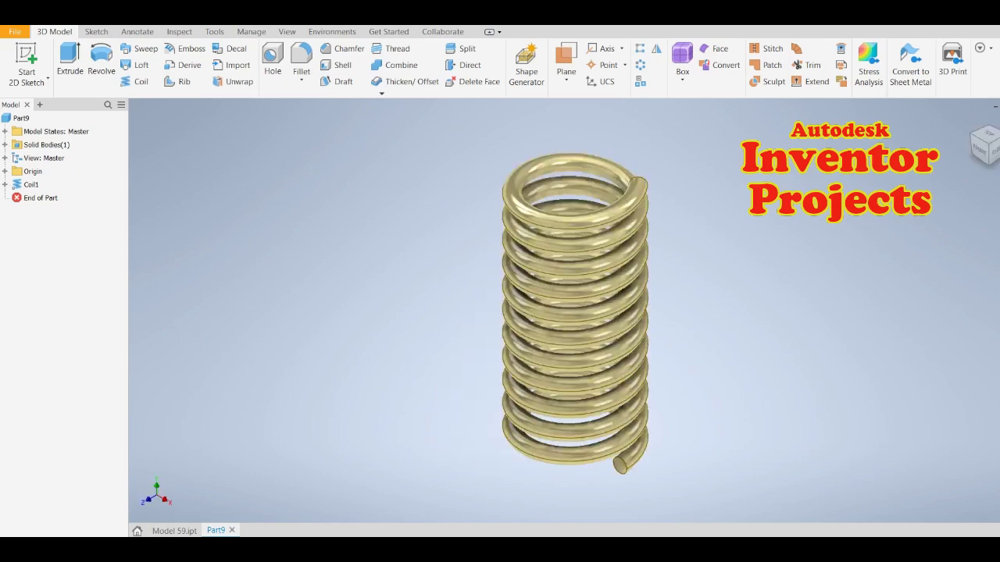